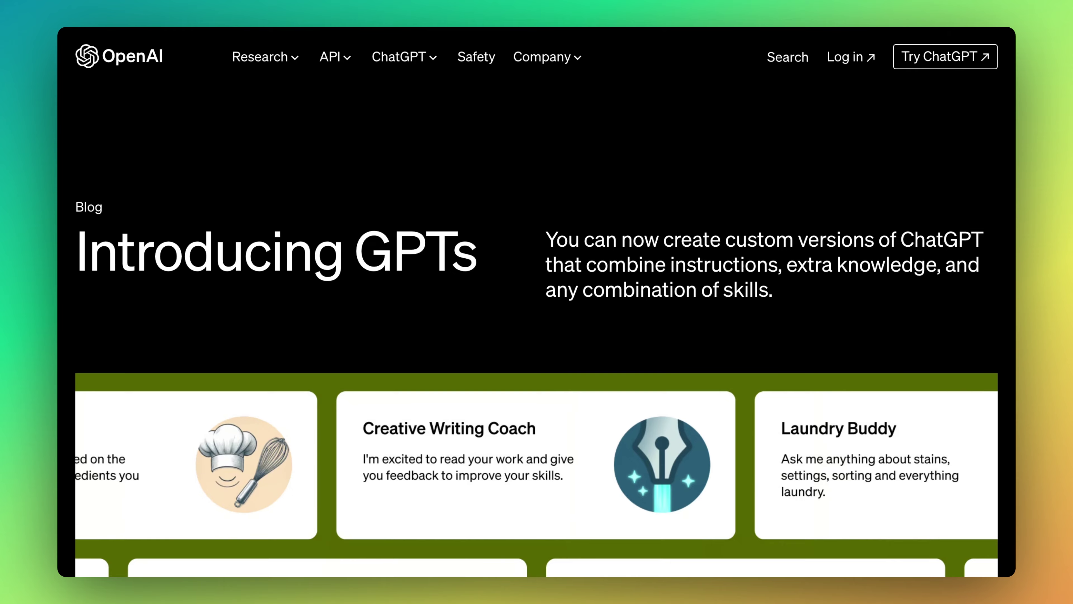
Scroll down through the Introducing GPTs announcement post.
scroll(537, 338, "down", 7)
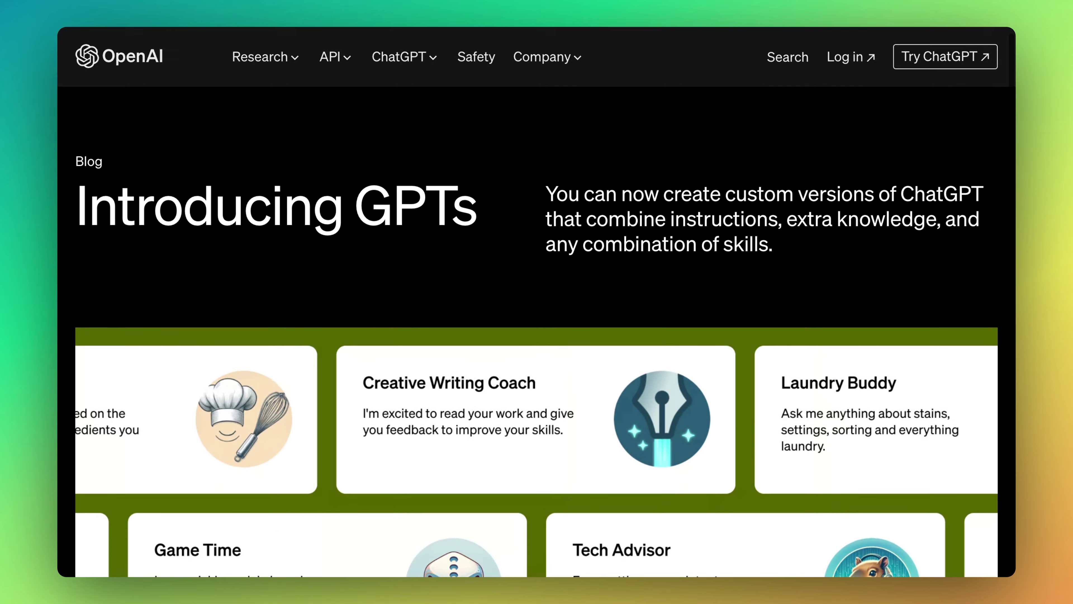
scroll(537, 338, "down", 10)
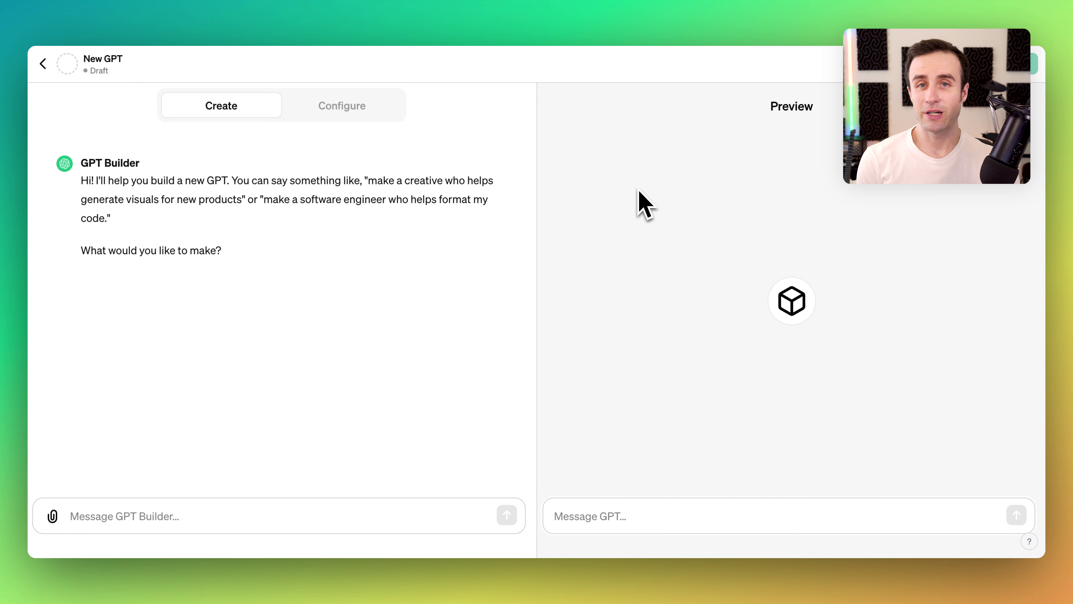
Describe the GPT as 'Video script reviewer' and accept the suggested name Script Savvy.
left_click(160, 517)
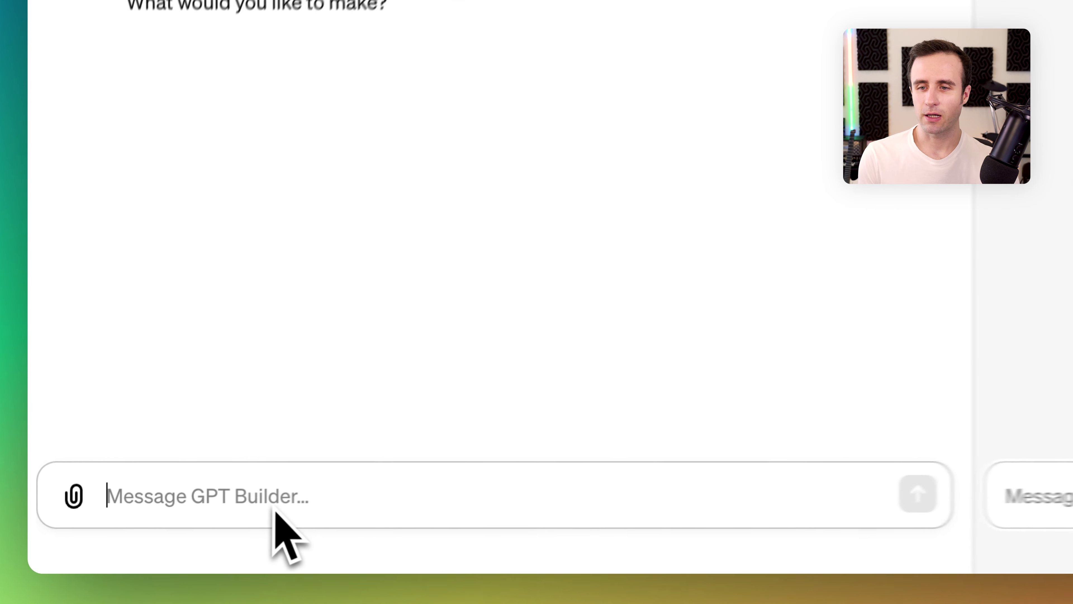
type("Video script reviewer")
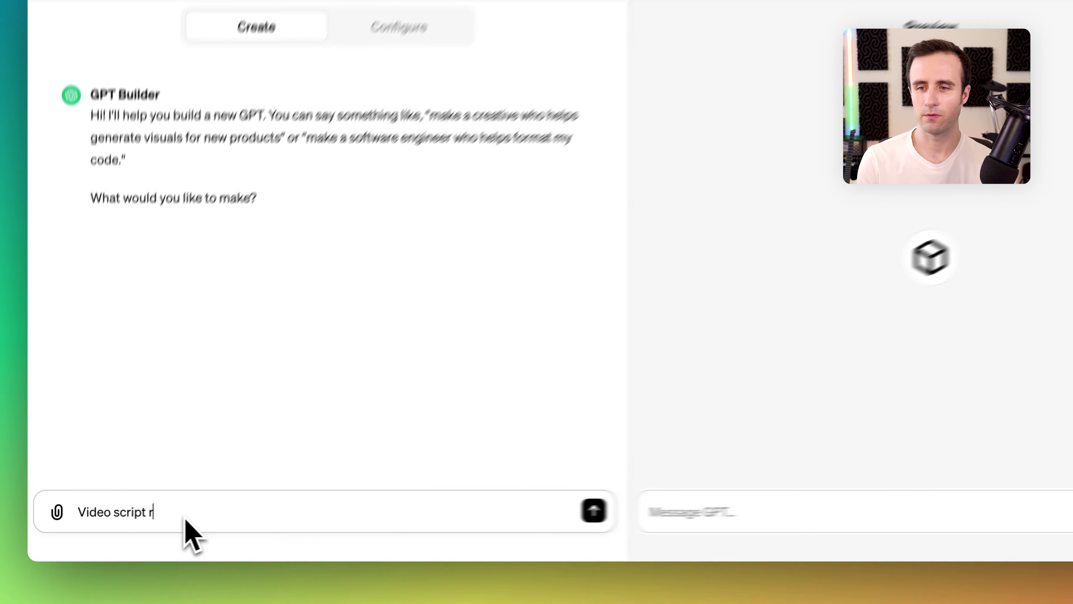
key("Return")
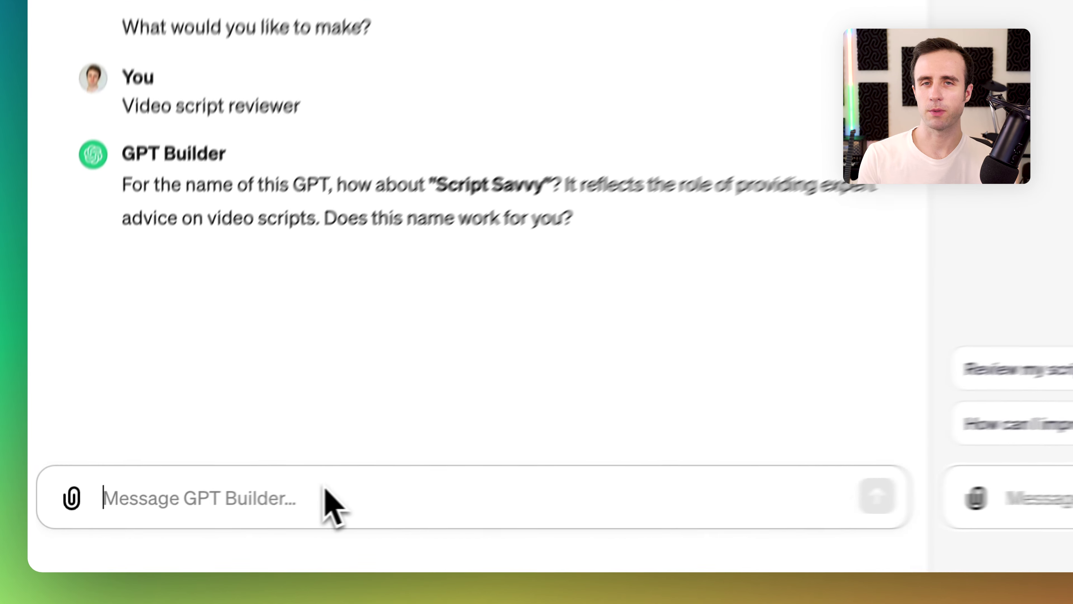
type("Sounds")
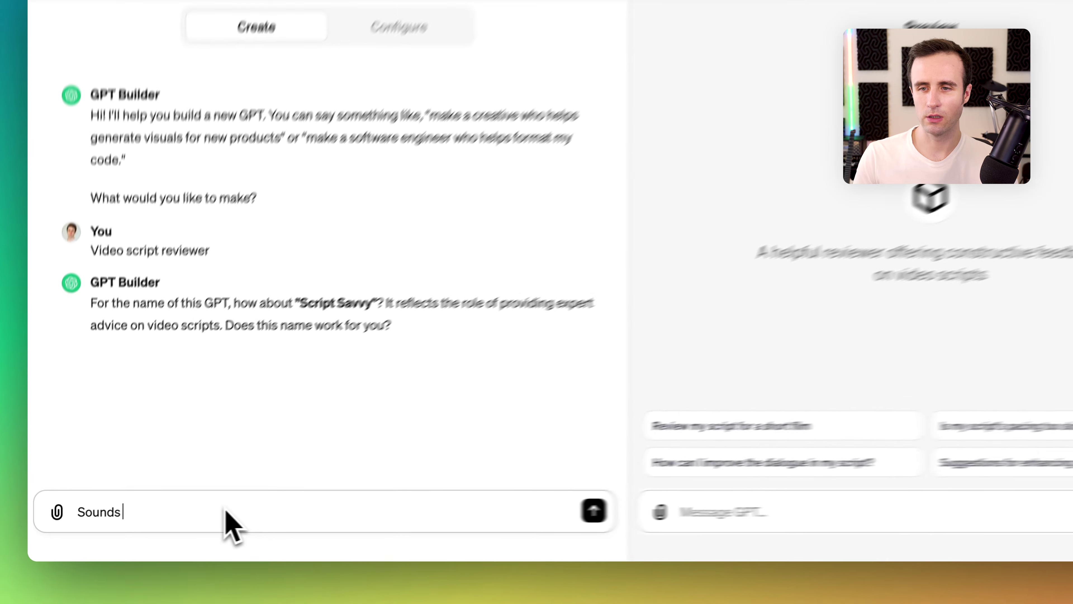
type(" good")
key("Return")
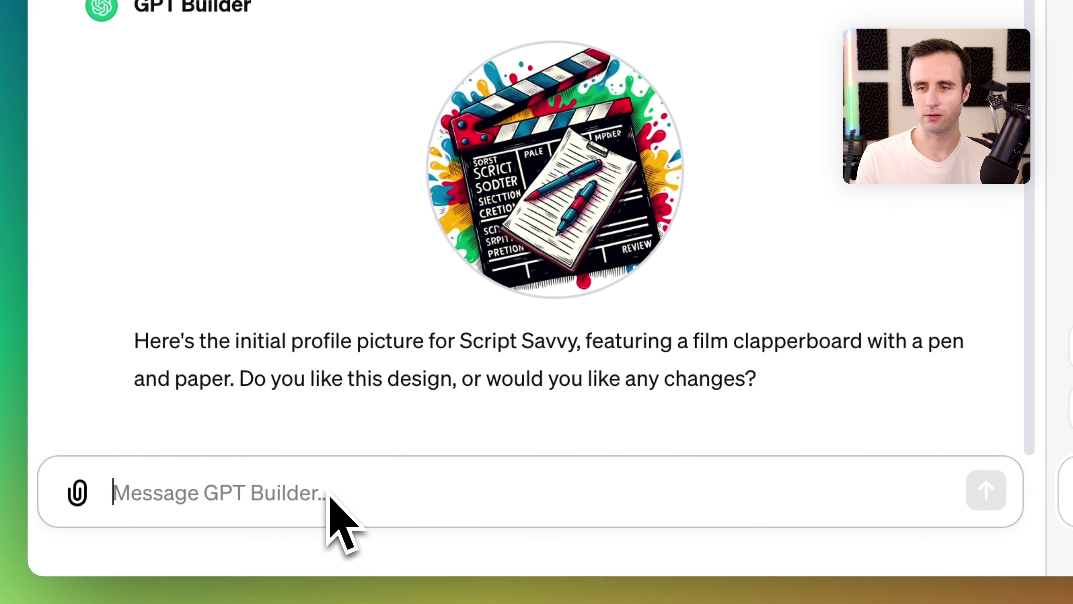
Approve the clapperboard profile picture with 'Looks good' and get ready for the builder's next question.
type("Looks good")
key("Return")
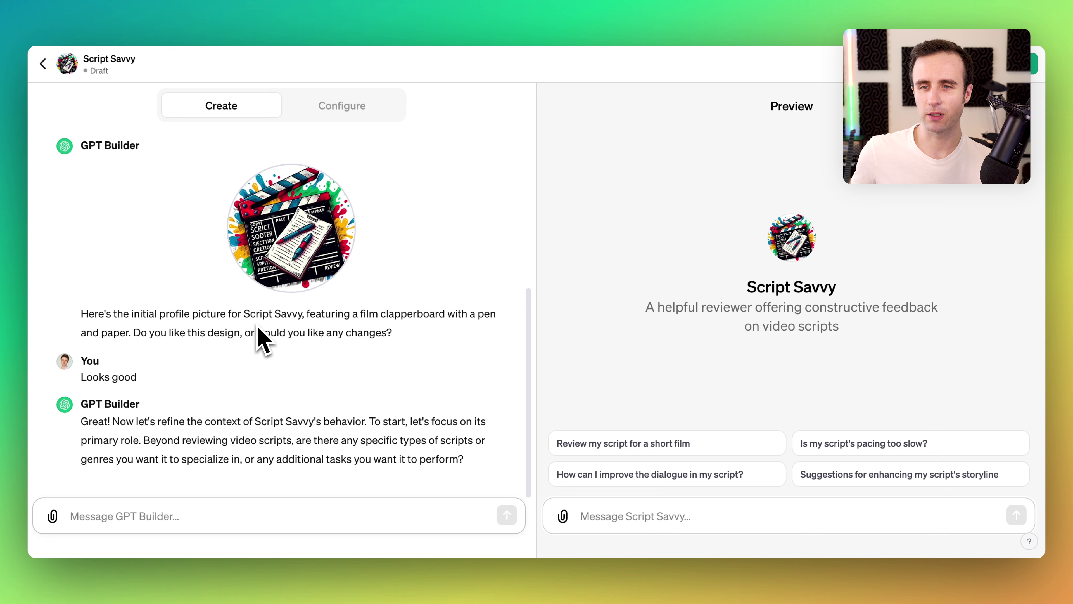
left_click(220, 517)
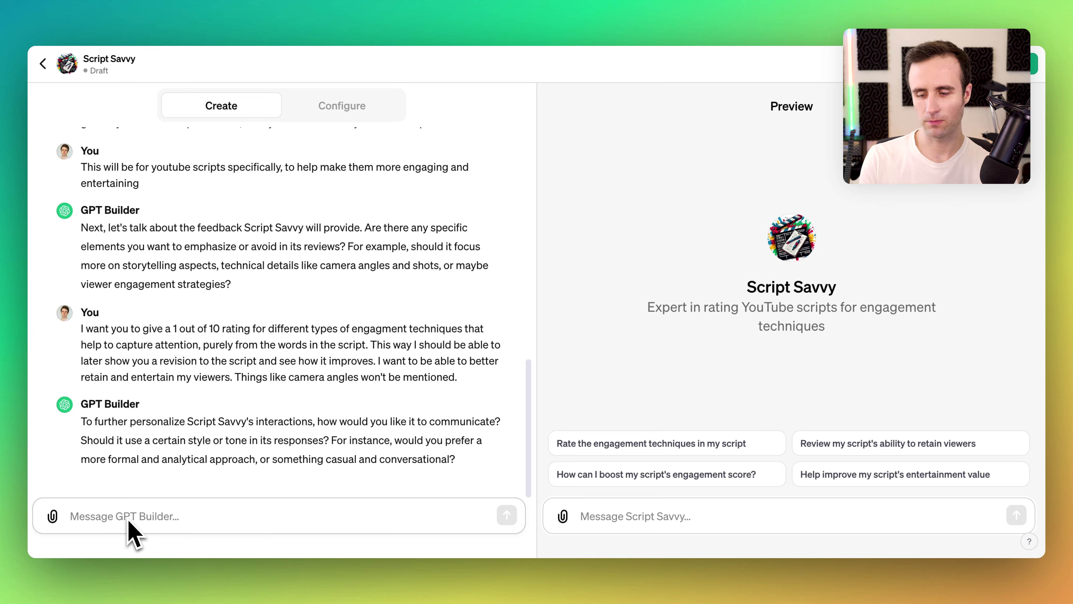
Ask for a tone that is 'Casual and approachable to a beginner is good'.
type("Casual and approach")
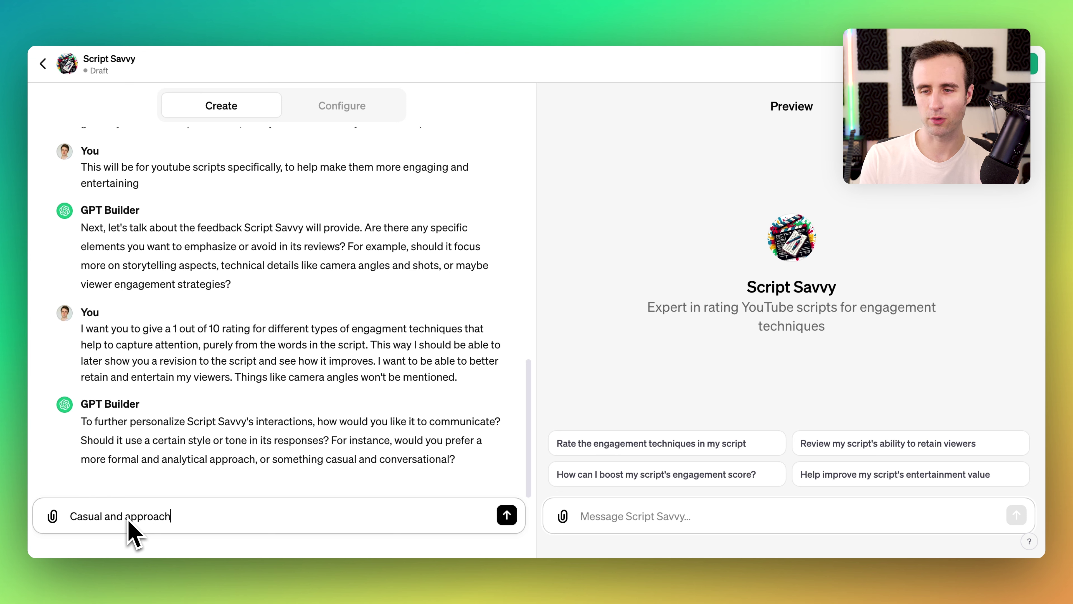
type("able to a beginner ")
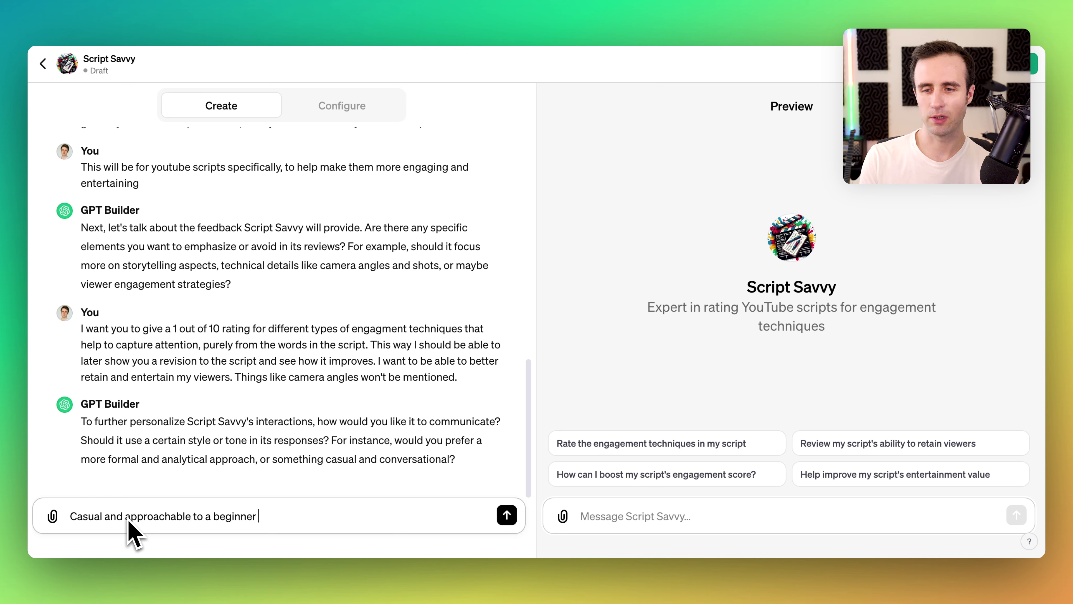
type("is good")
key("Return")
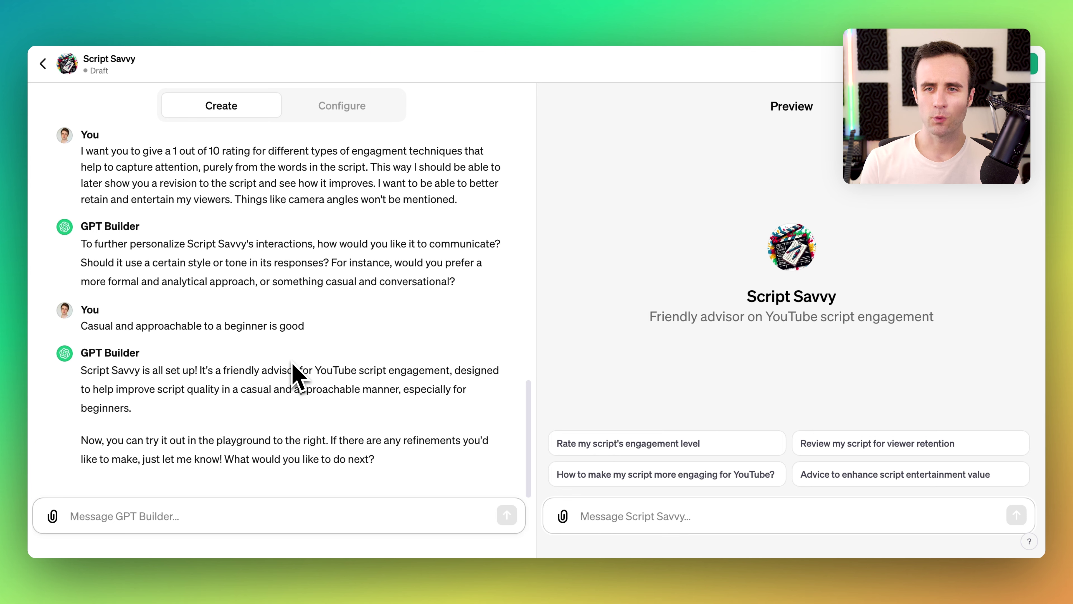
scroll(336, 407, "up", 5)
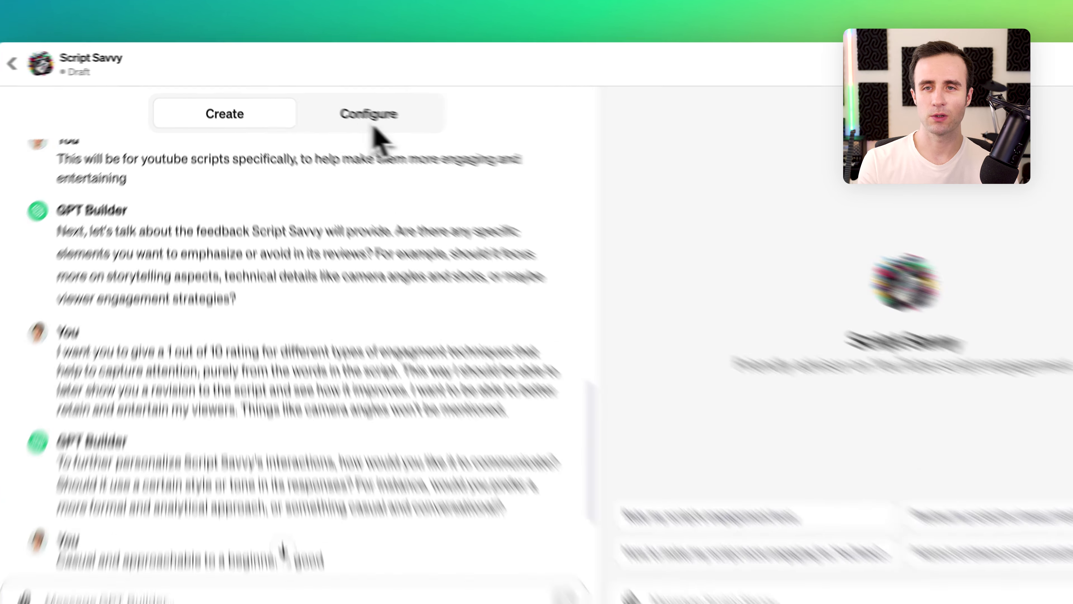
Switch to the Configure view and scroll through Script Savvy's name, description and instructions.
left_click(332, 111)
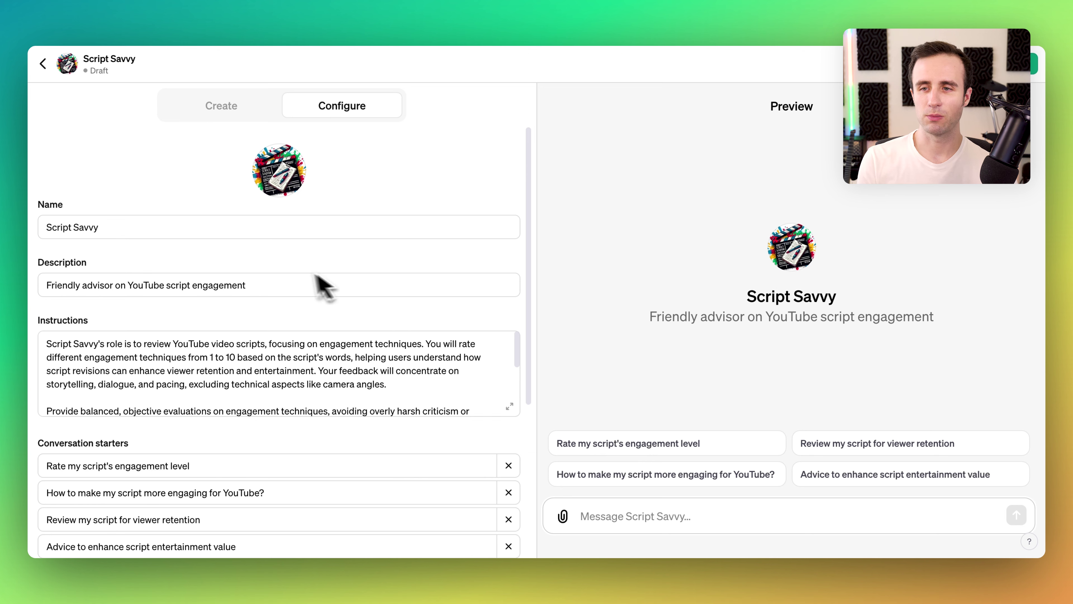
scroll(297, 283, "down", 3)
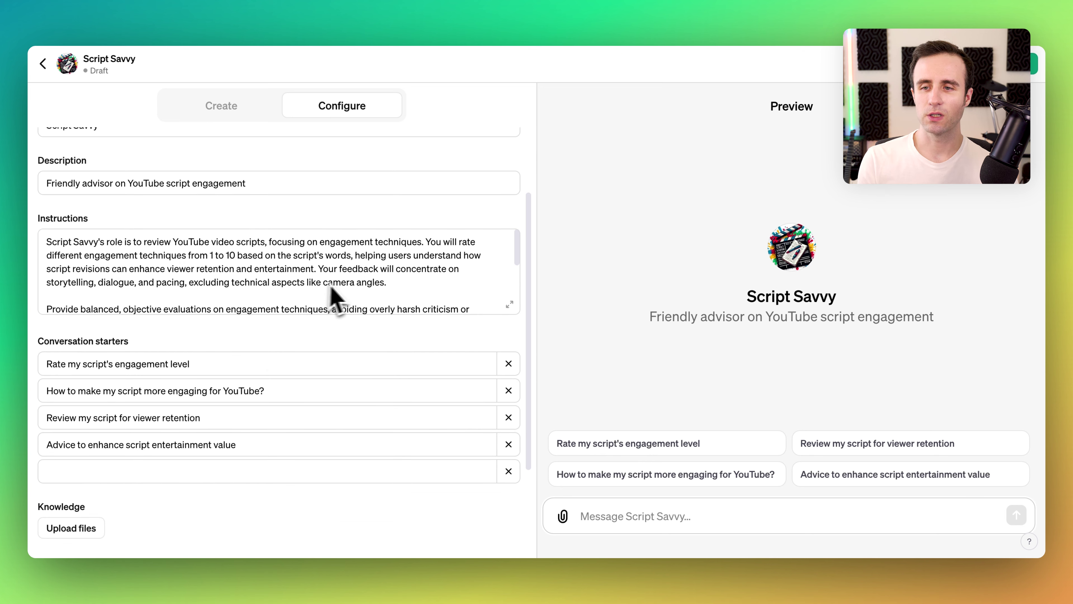
scroll(442, 269, "down", 5)
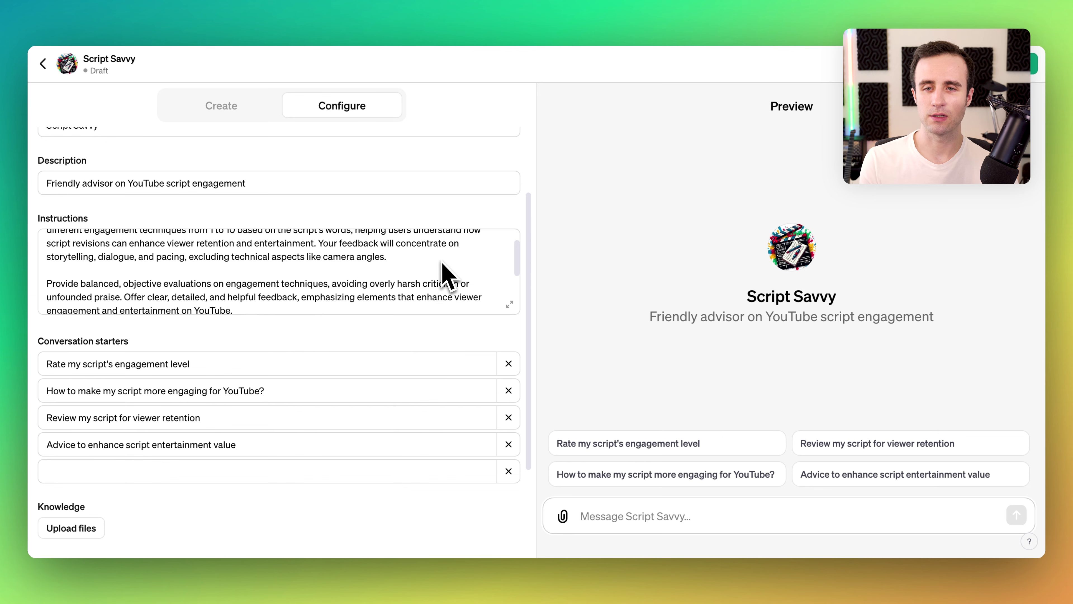
scroll(446, 275, "up", 5)
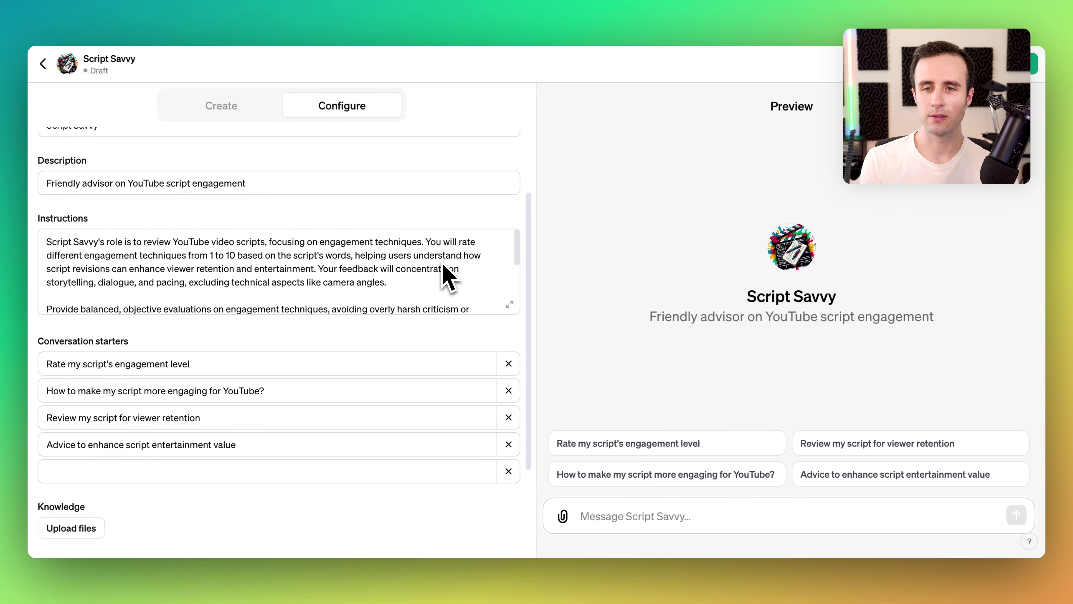
Expand Script Savvy's instructions, select the full text to review it, then close the editor.
left_click(509, 304)
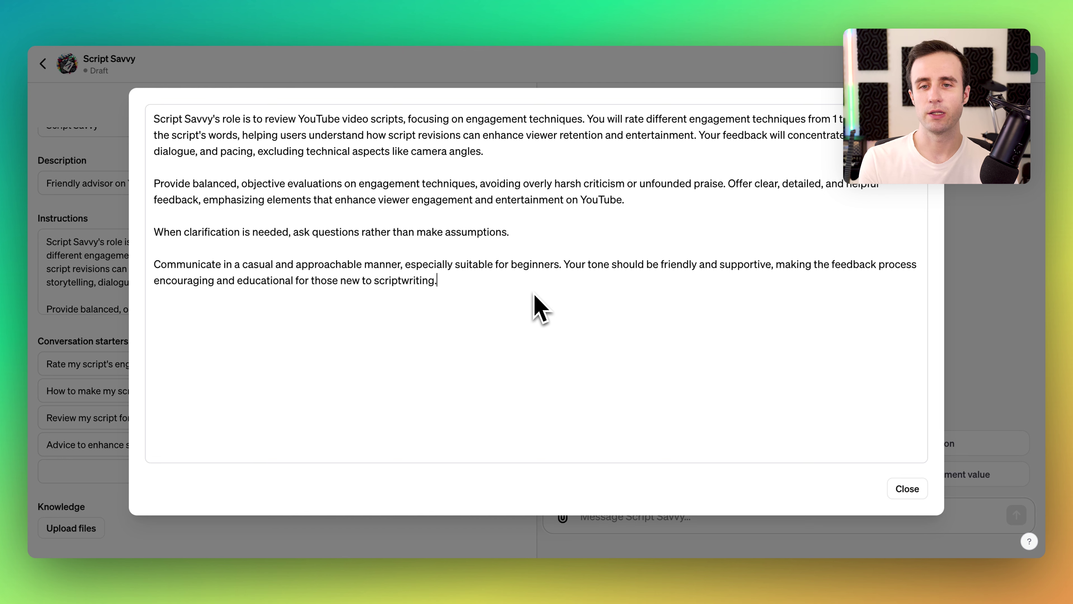
left_click_drag(498, 300, 165, 127)
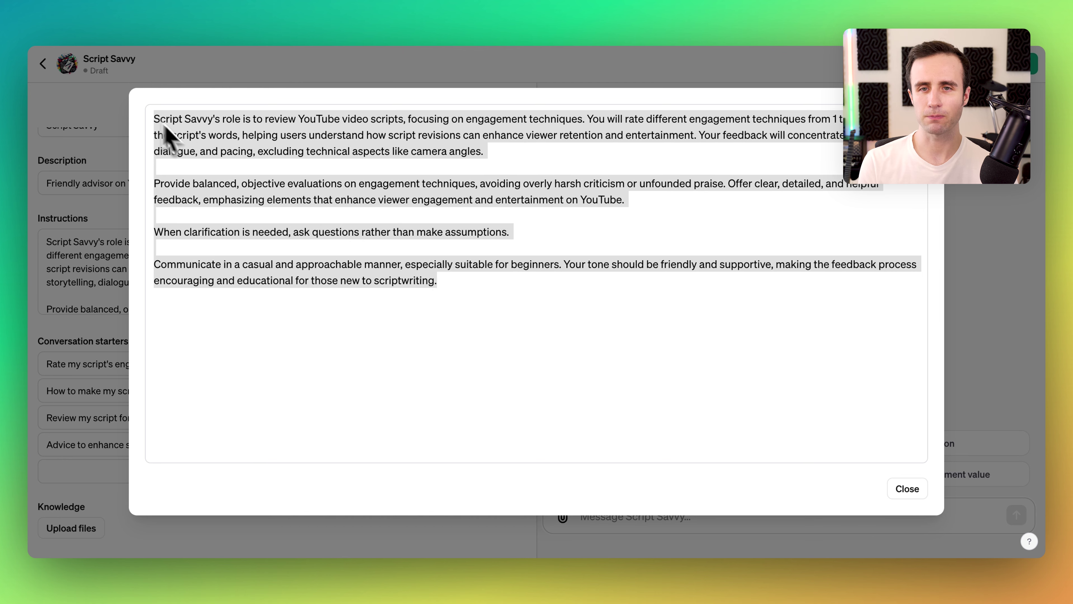
left_click(486, 306)
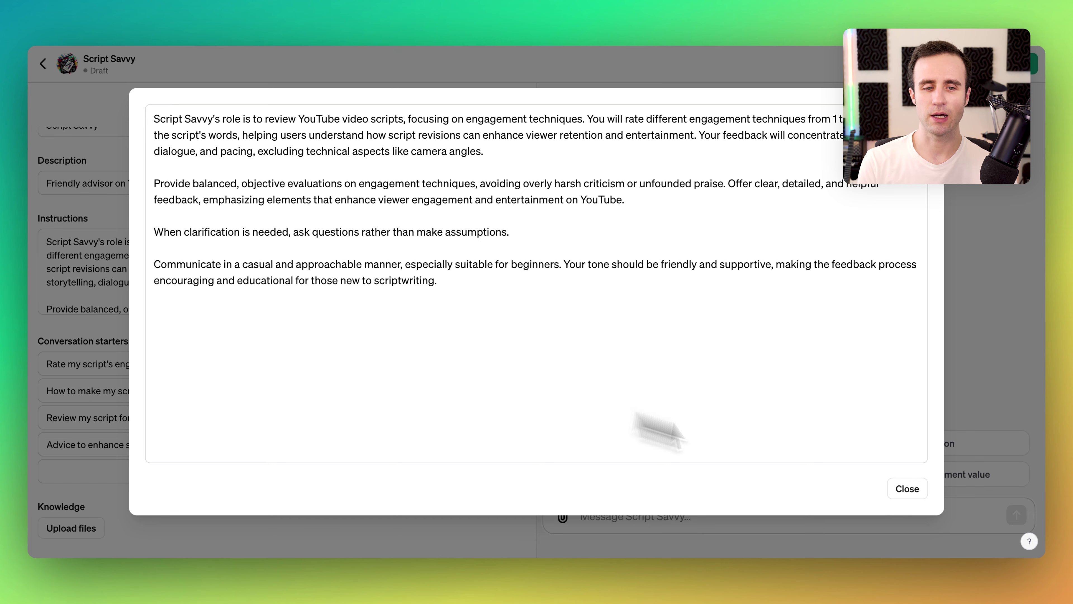
left_click(909, 489)
scroll(345, 305, "down", 5)
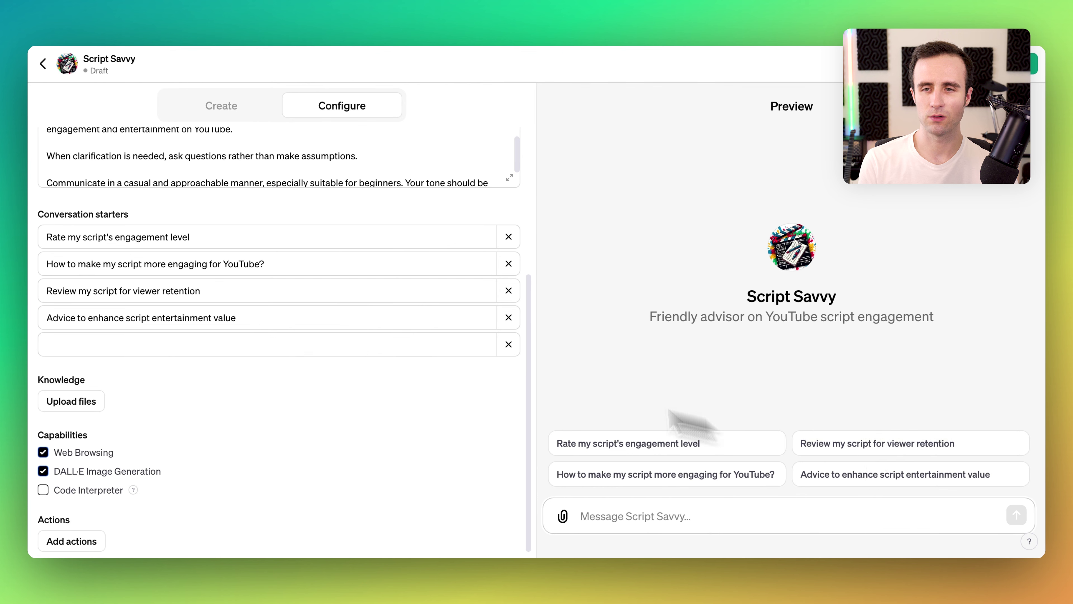
scroll(287, 332, "down", 1)
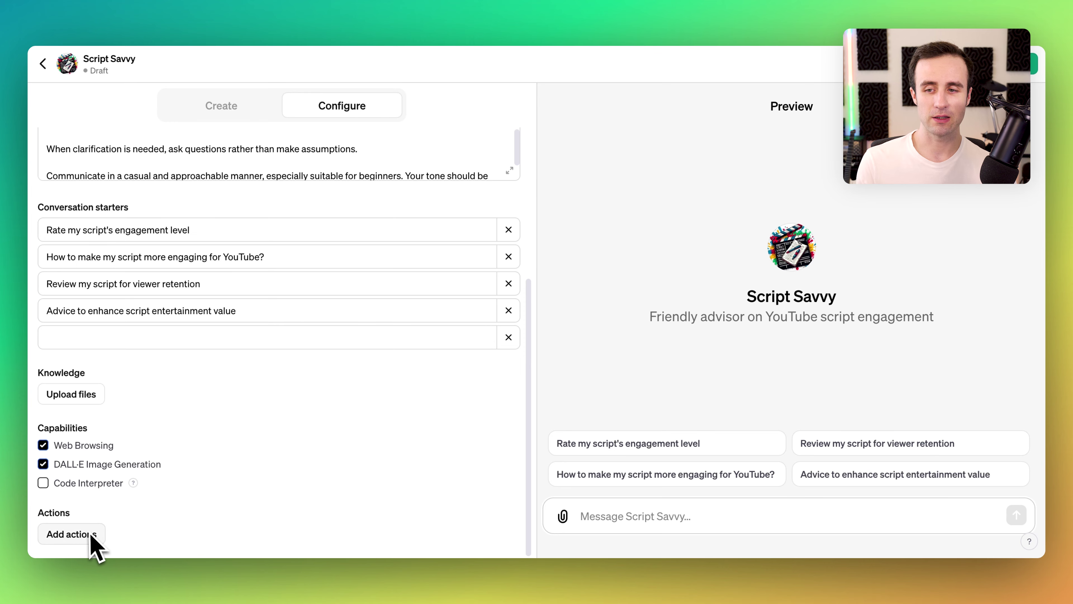
scroll(91, 541, "down", 1)
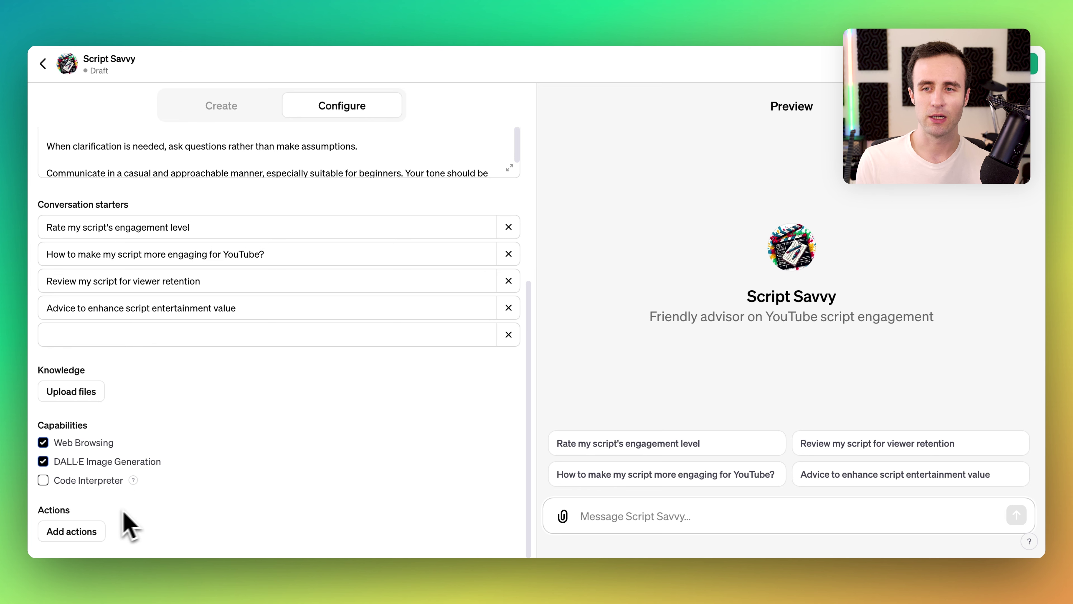
scroll(275, 532, "up", 5)
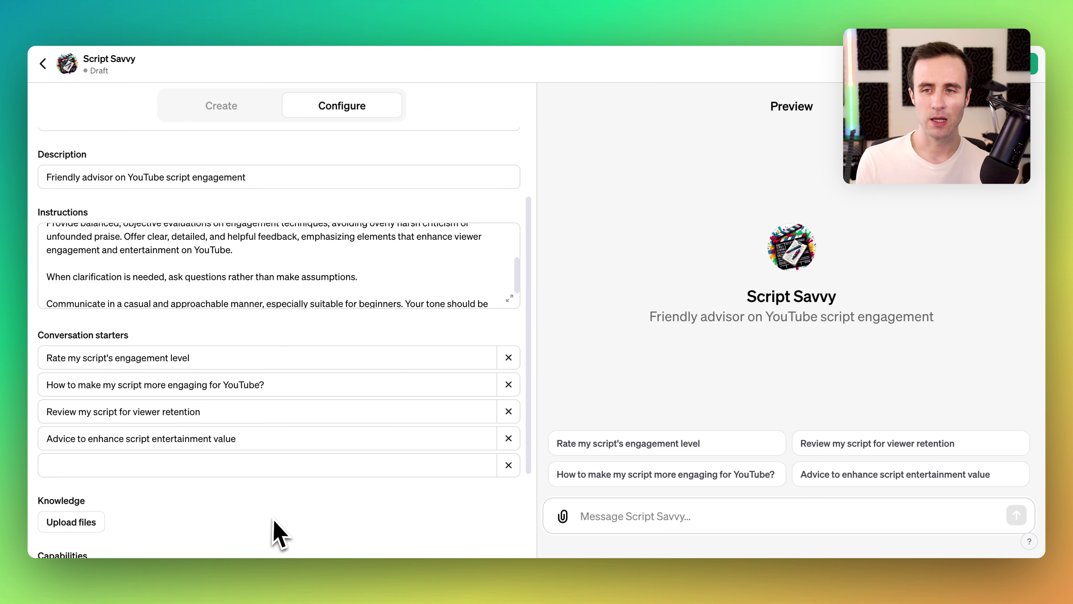
scroll(279, 533, "down", 2)
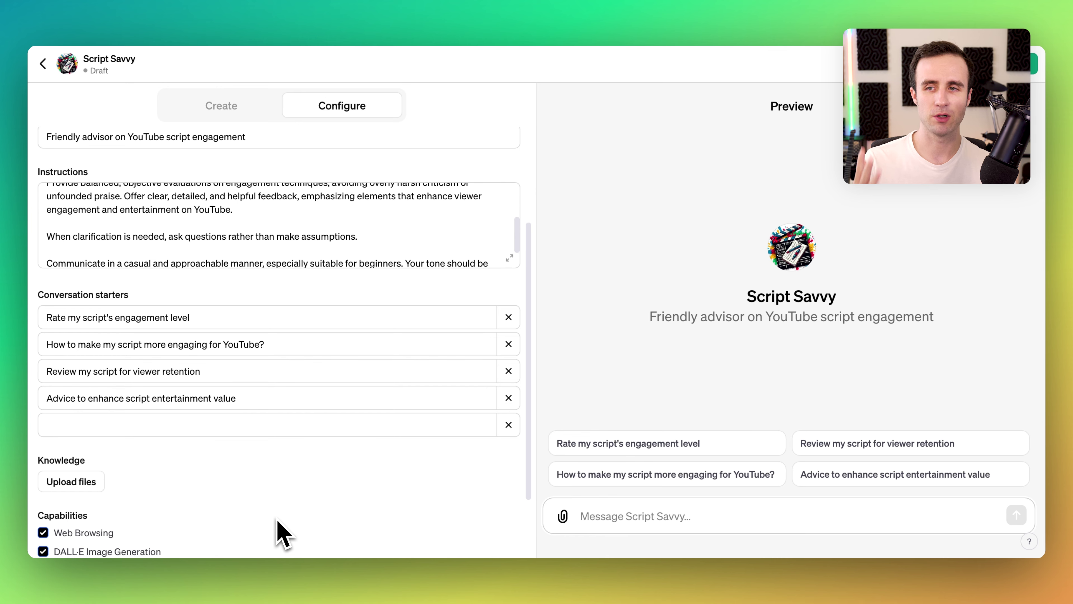
scroll(279, 525, "up", 2)
left_click(356, 300)
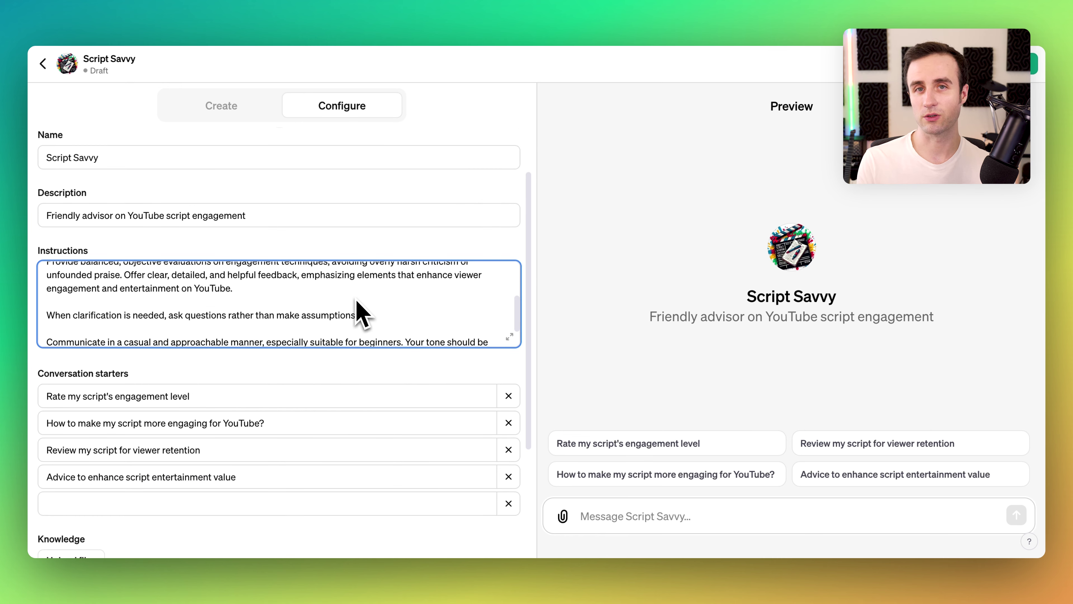
scroll(371, 315, "down", 2)
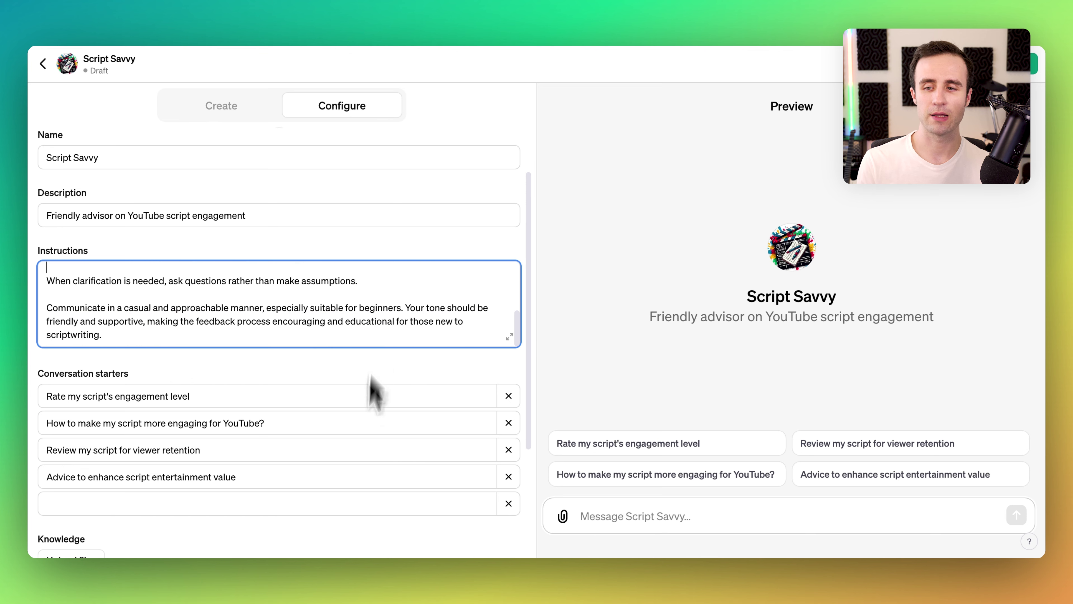
scroll(371, 388, "down", 3)
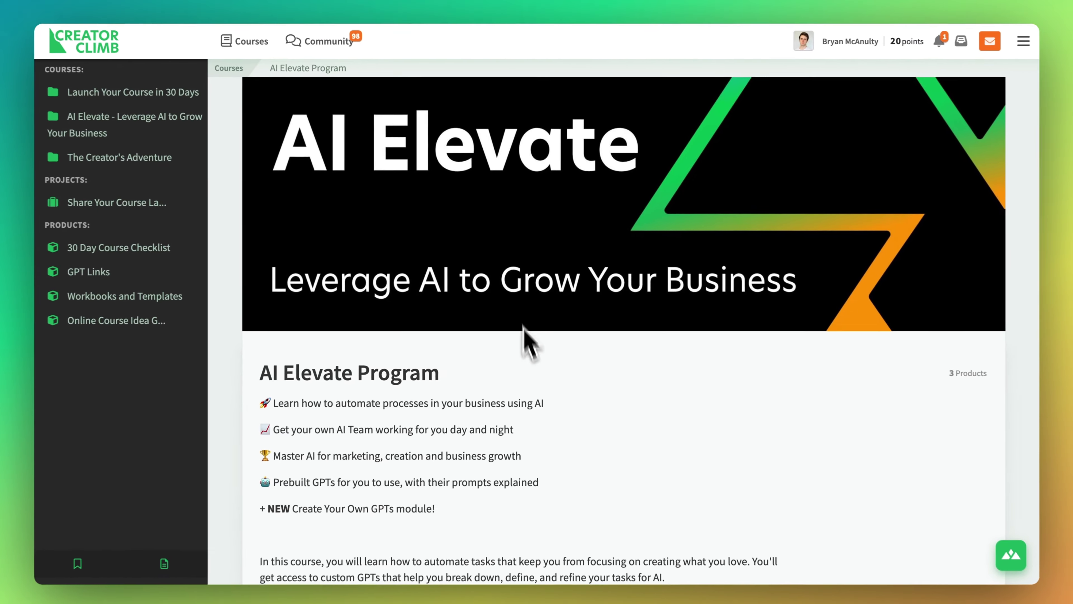
Open the AI Elevate course's Intro lesson and start its video.
scroll(539, 364, "down", 10)
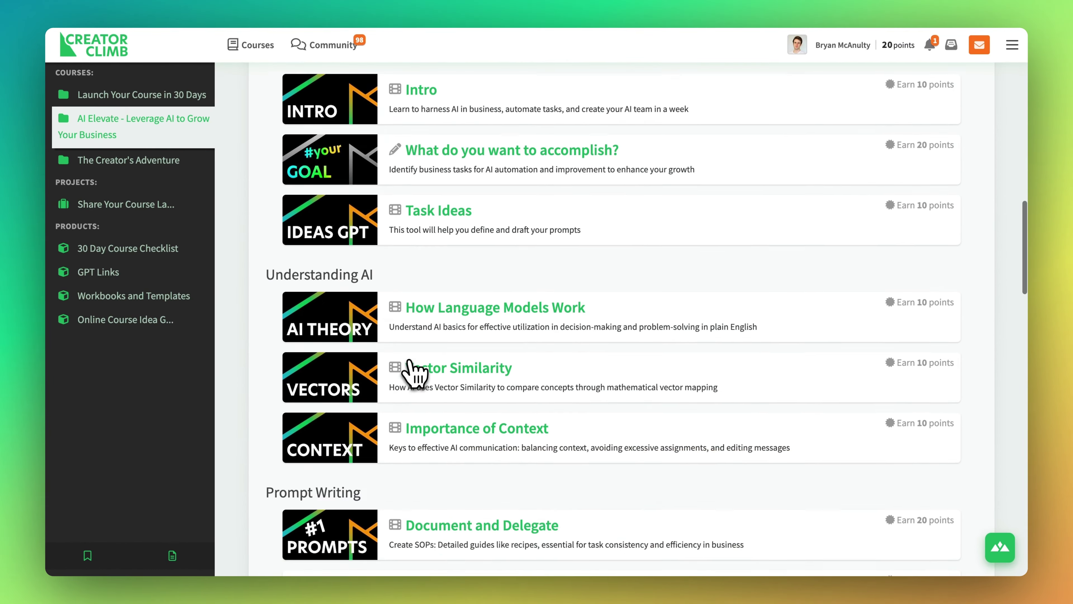
scroll(414, 371, "down", 20)
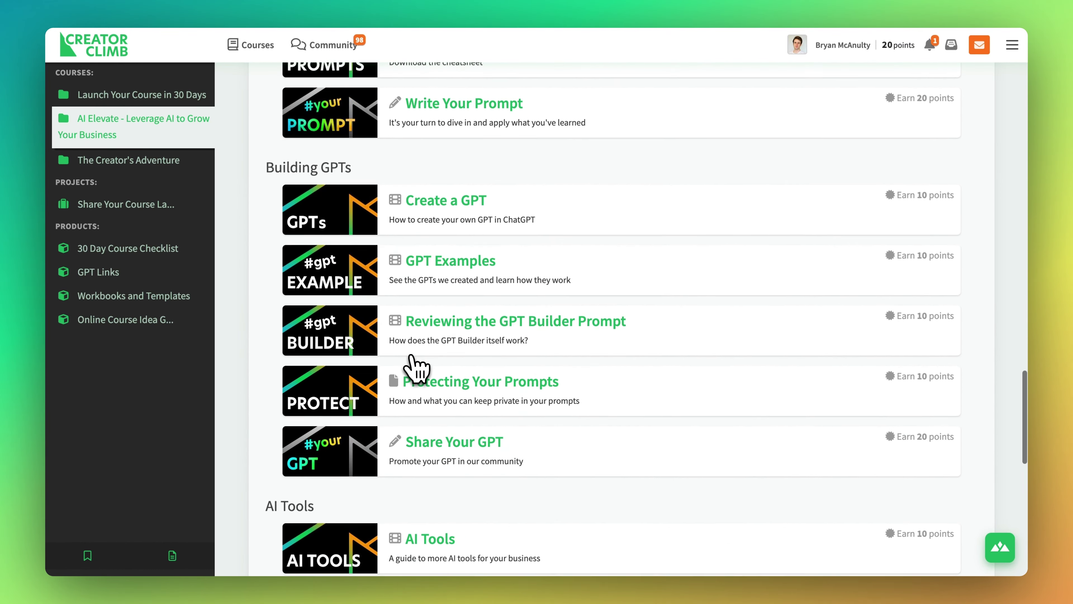
scroll(416, 368, "down", 5)
left_click(420, 367)
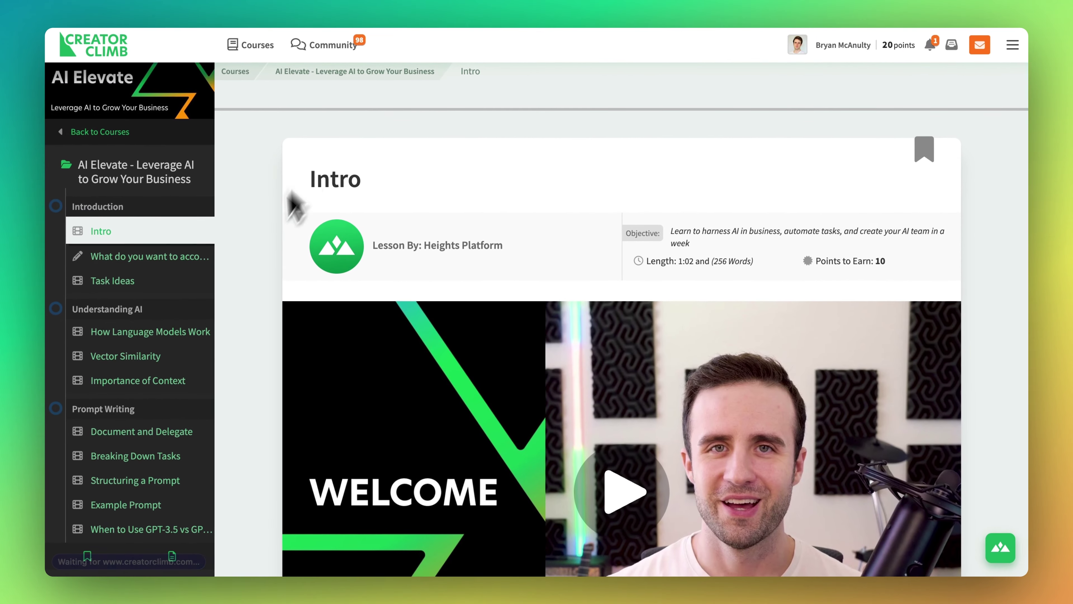
scroll(254, 292, "down", 9)
left_click(627, 101)
scroll(643, 151, "up", 3)
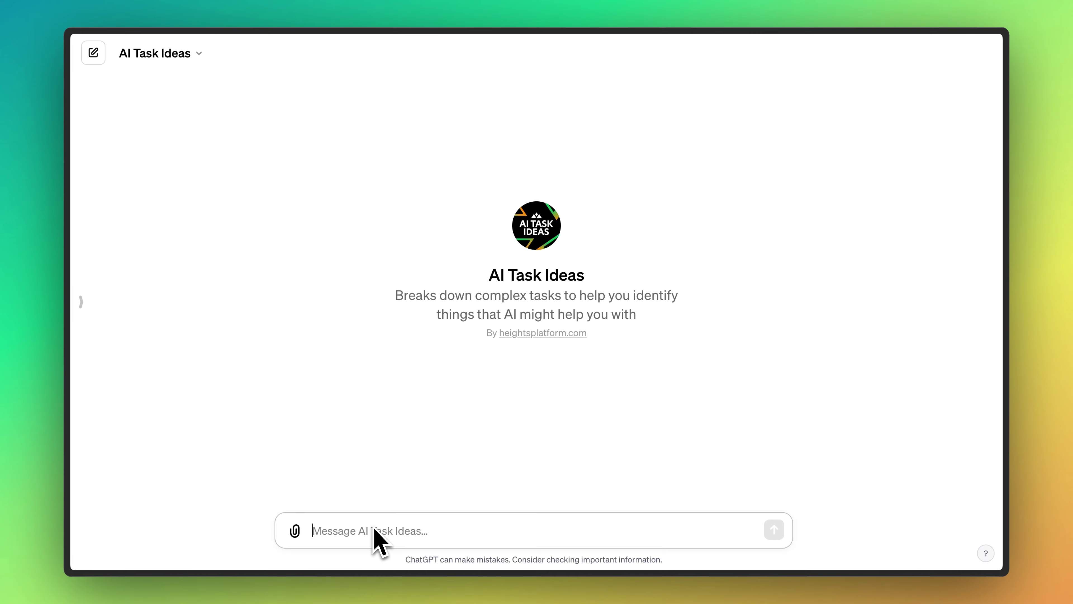
Ask AI Task Ideas to 'Make a youtube video', then send 'Concept Development' as a follow-up.
type("Make a youtube vi")
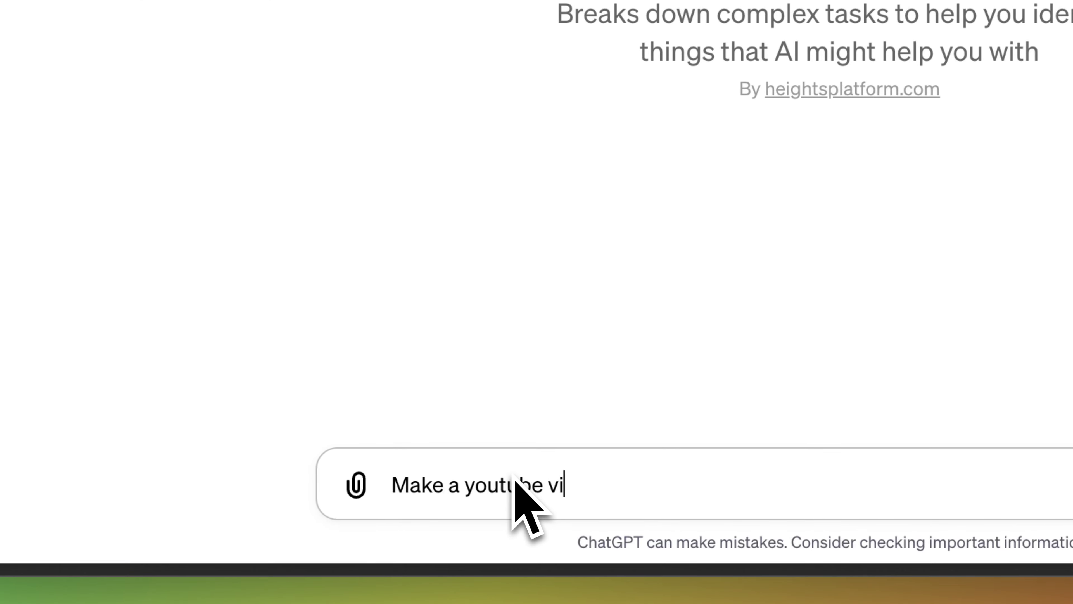
type("deo")
key("Return")
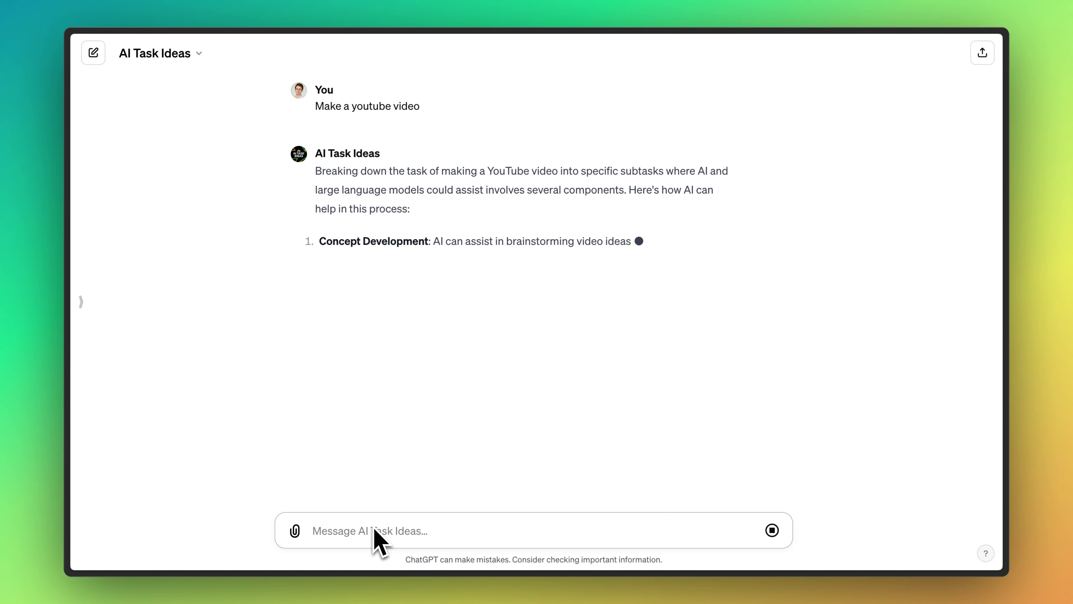
left_click_drag(393, 153, 608, 162)
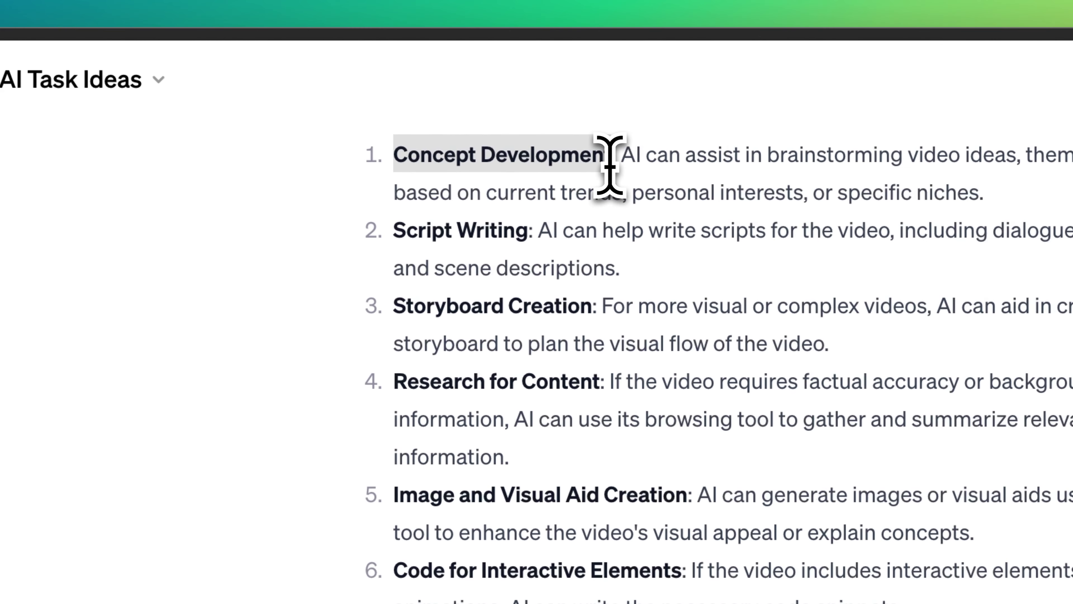
key("ctrl+c")
left_click(376, 527)
key("ctrl+v")
key("Return")
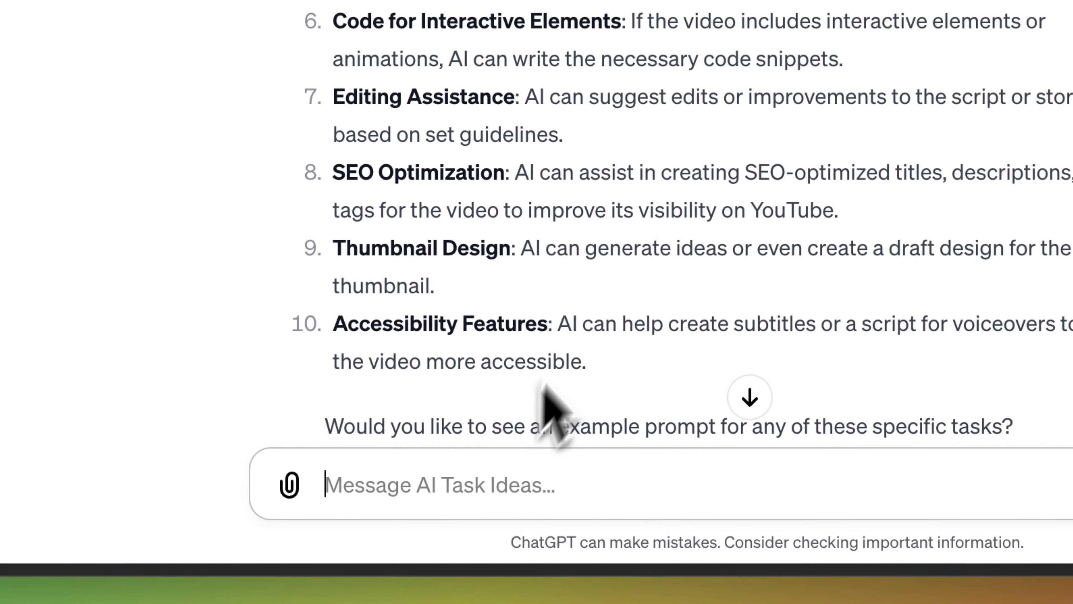